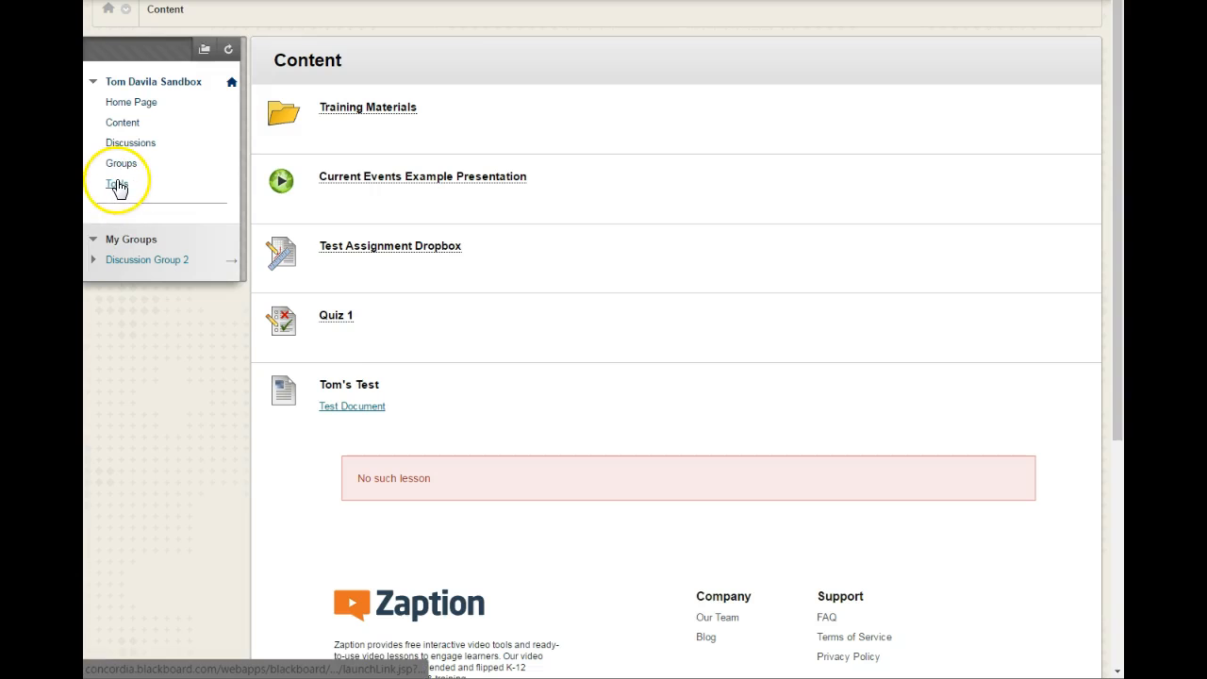
Step: Open My Grades from the course tools and view the feedback comment and rubric for Test Assignment Dropbox
{"action": "left_click", "coordinate": [117, 187]}
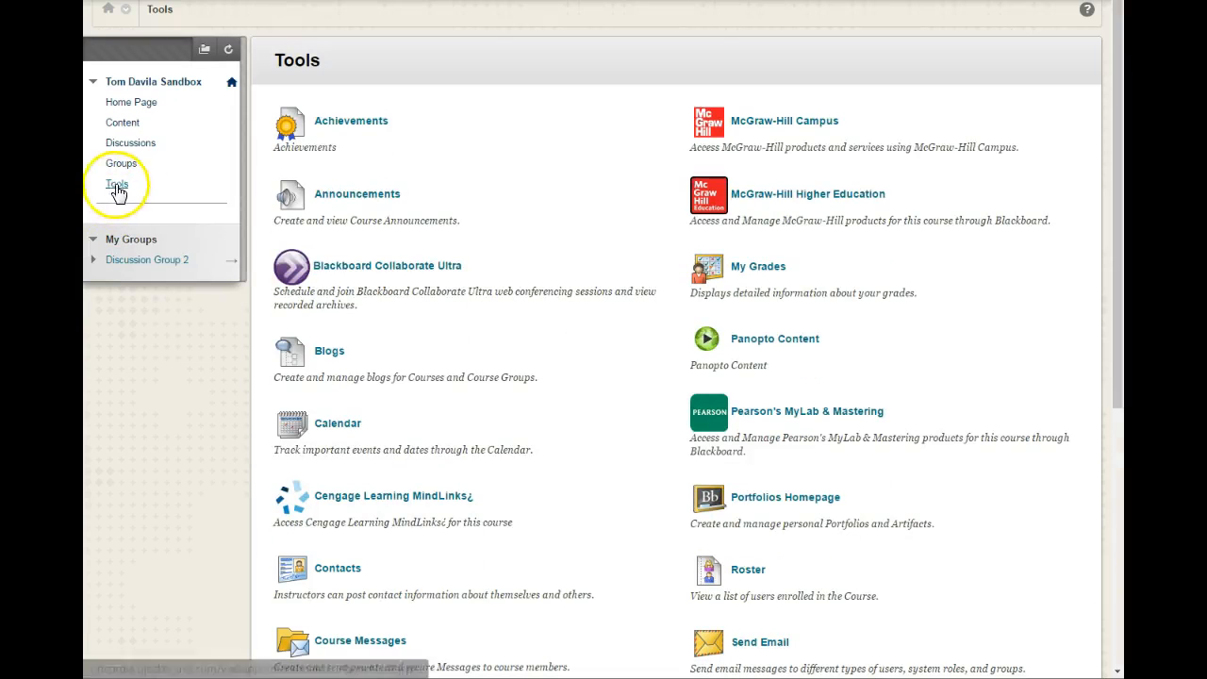
{"action": "left_click", "coordinate": [750, 272]}
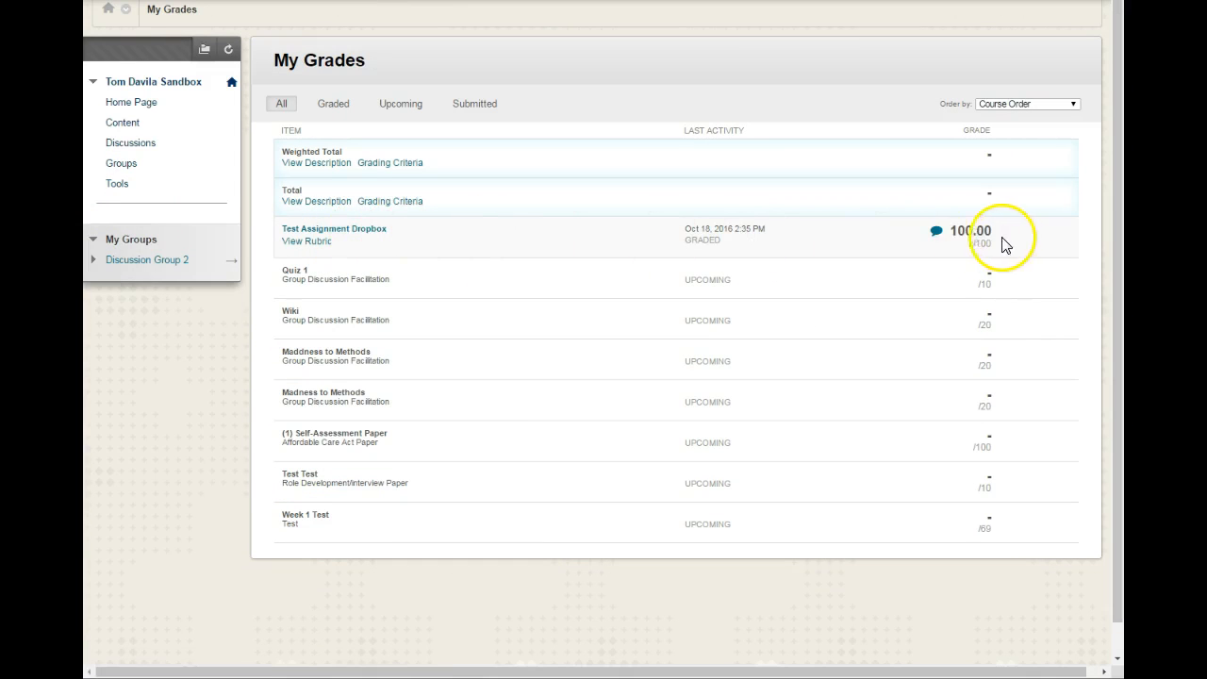
{"action": "left_click", "coordinate": [938, 234]}
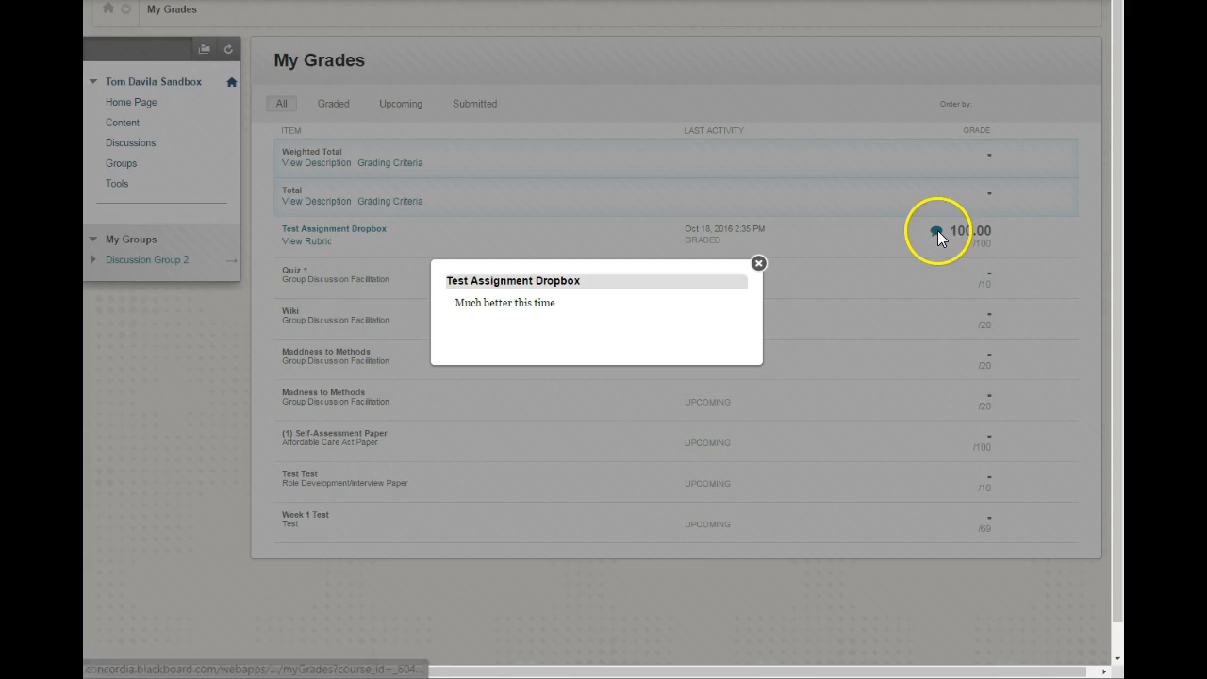
{"action": "left_click", "coordinate": [758, 260]}
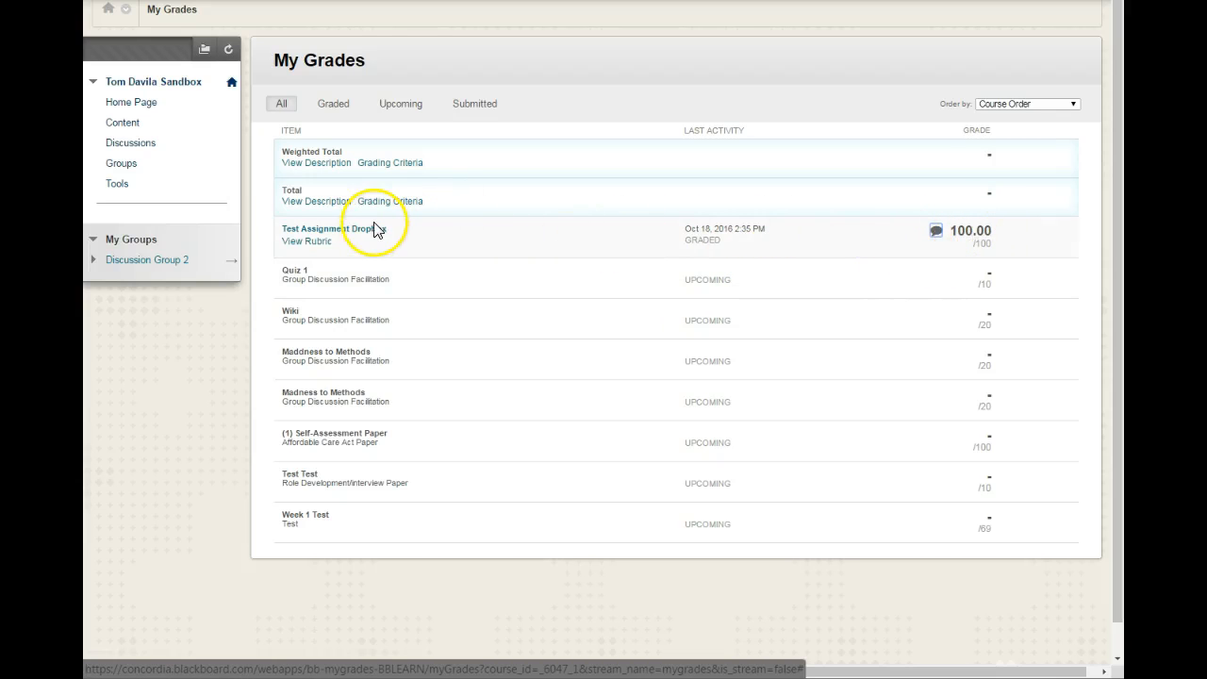
{"action": "left_click", "coordinate": [306, 247]}
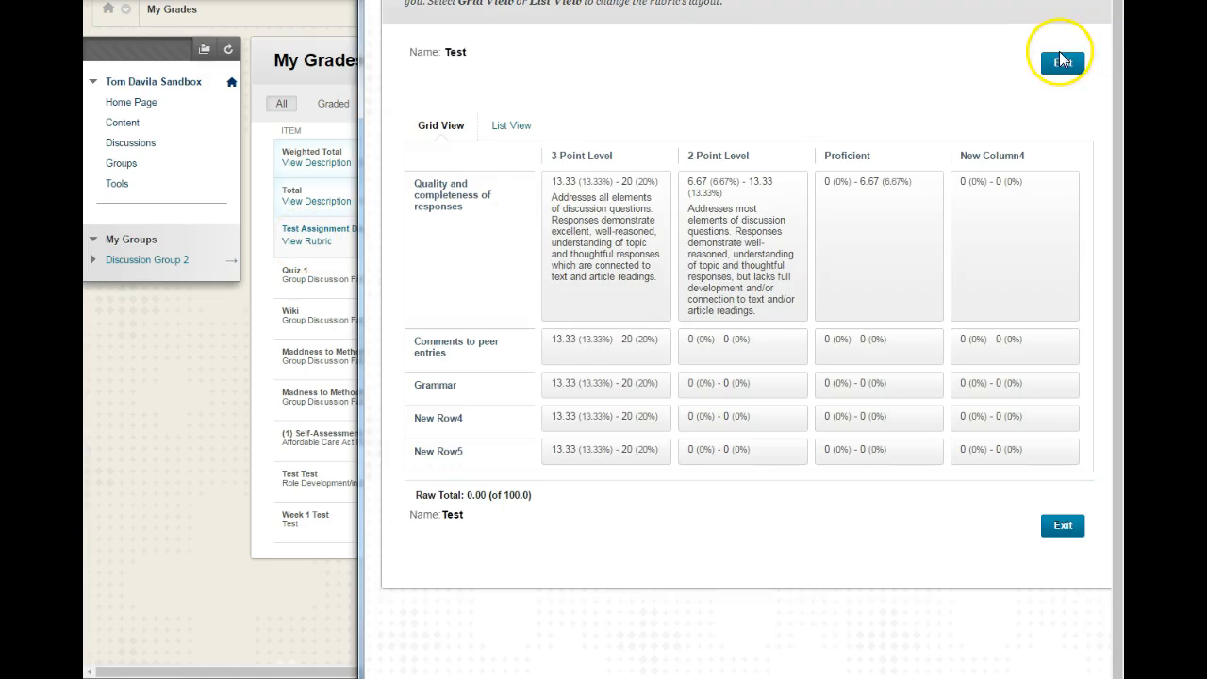
{"action": "left_click", "coordinate": [1061, 61]}
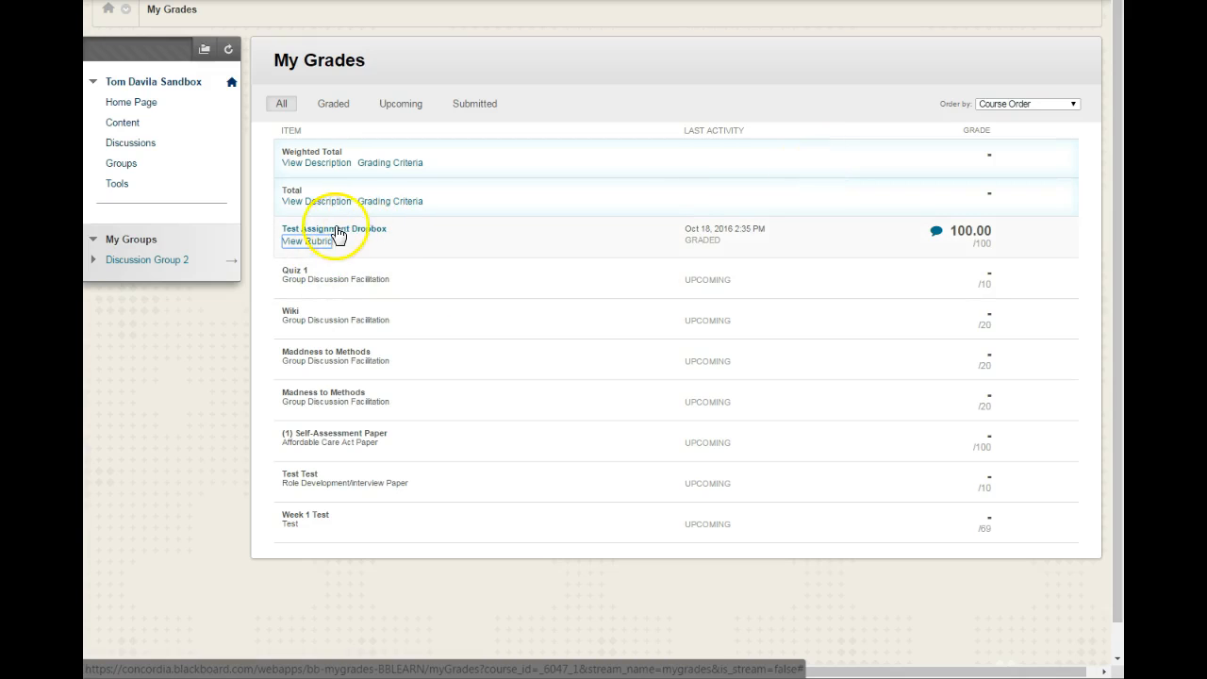
Step: Open Test Assignment Dropbox from the course content and view the graded rubric for Attempt 2
{"action": "left_click", "coordinate": [123, 123]}
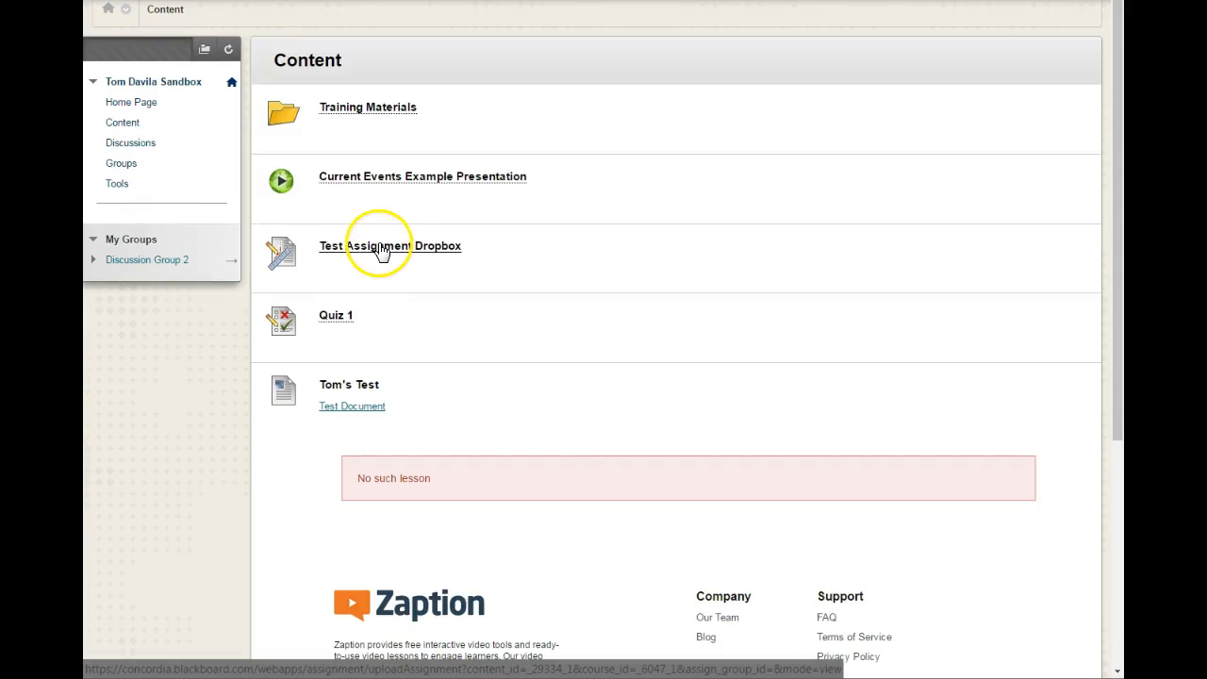
{"action": "left_click", "coordinate": [374, 253]}
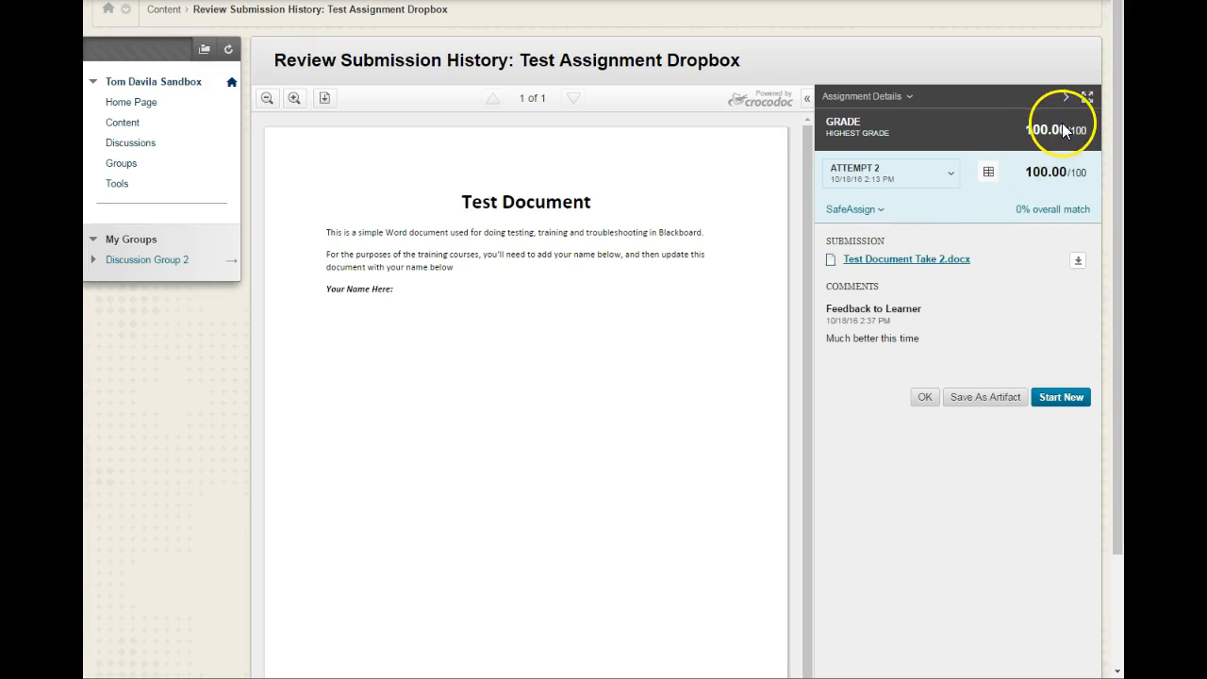
{"action": "left_click", "coordinate": [988, 172]}
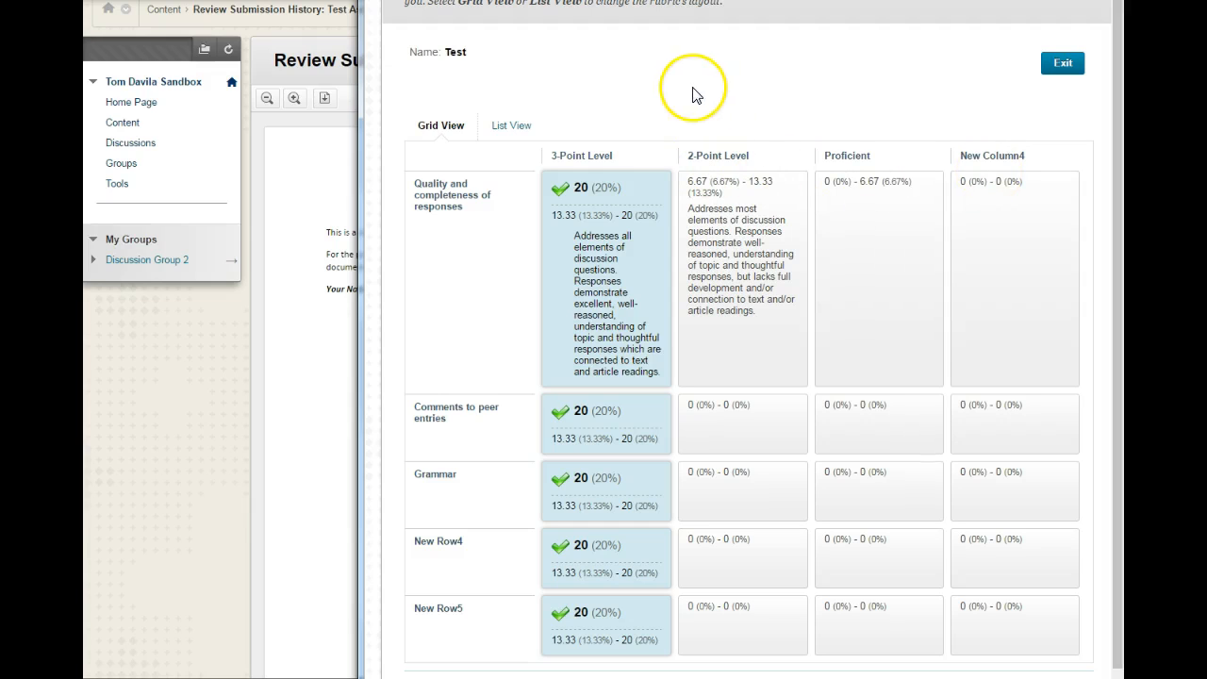
{"action": "left_click", "coordinate": [1063, 63]}
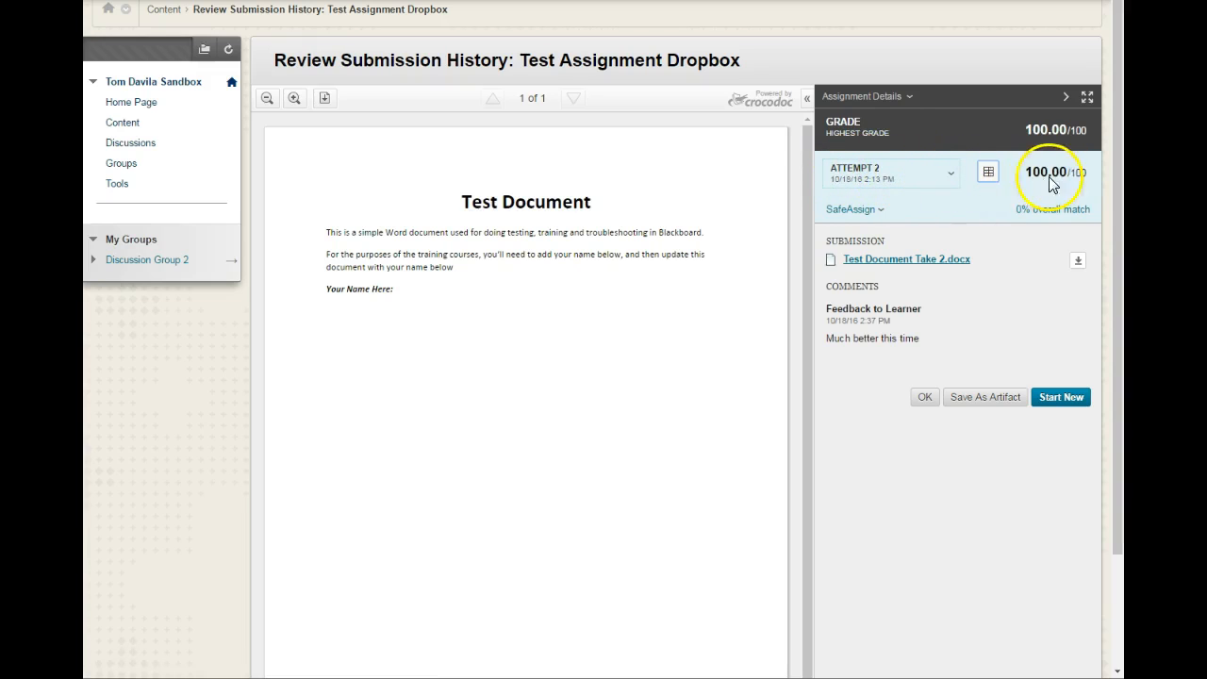
Step: Switch to Attempt 1 and view the SafeAssign originality report for Test Document.docx
{"action": "left_click", "coordinate": [950, 175]}
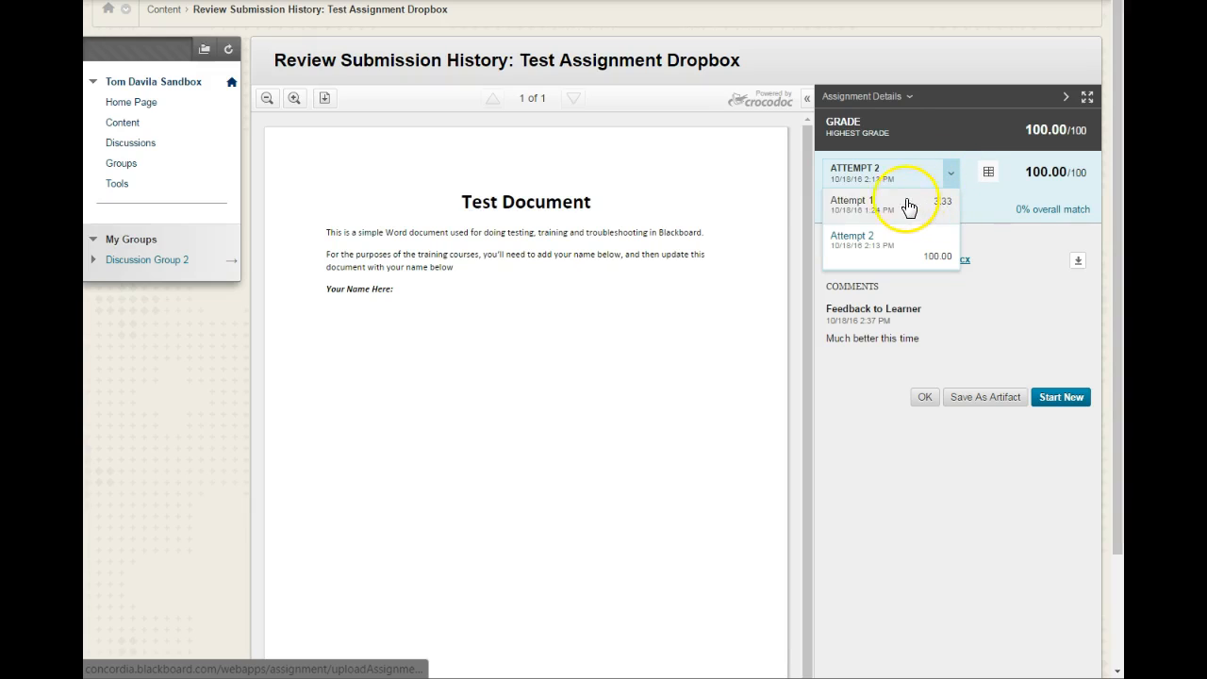
{"action": "left_click", "coordinate": [858, 205]}
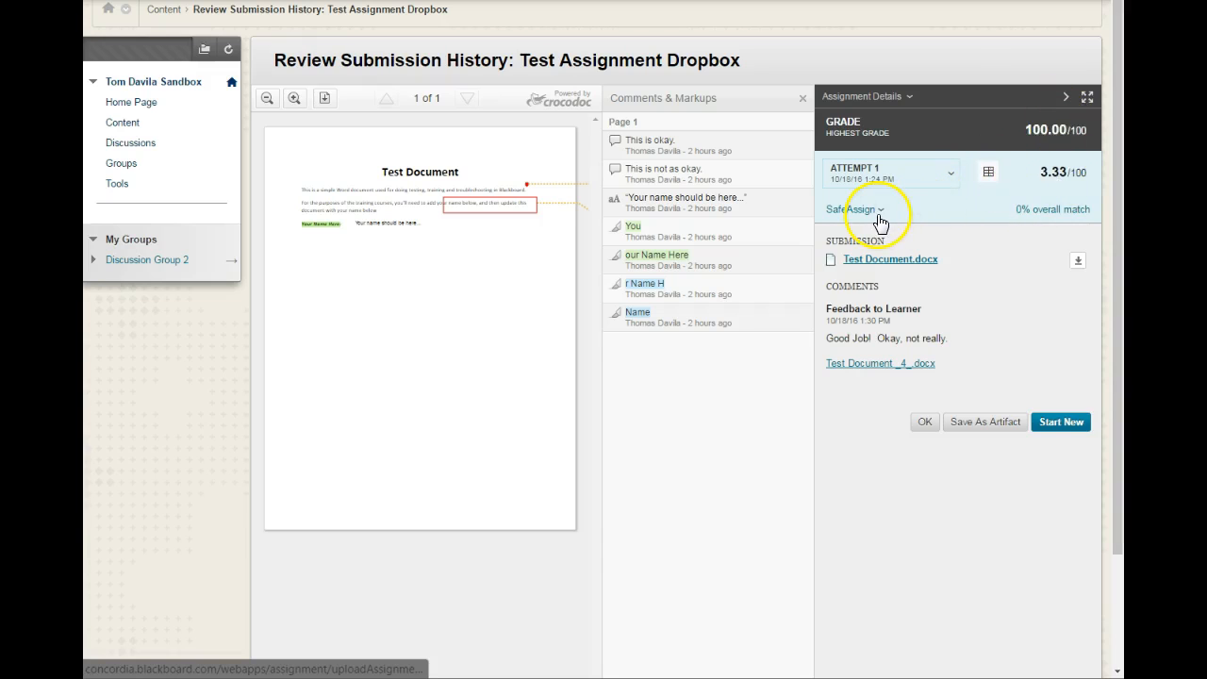
{"action": "left_click", "coordinate": [850, 211]}
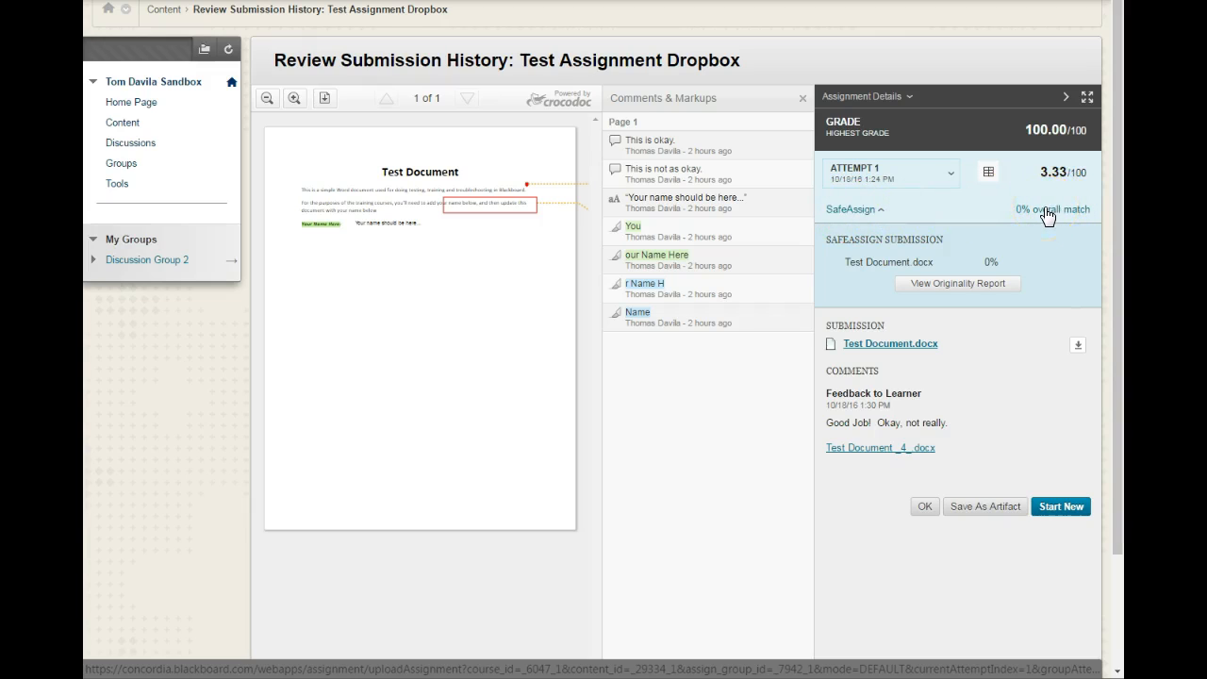
{"action": "left_click", "coordinate": [947, 286]}
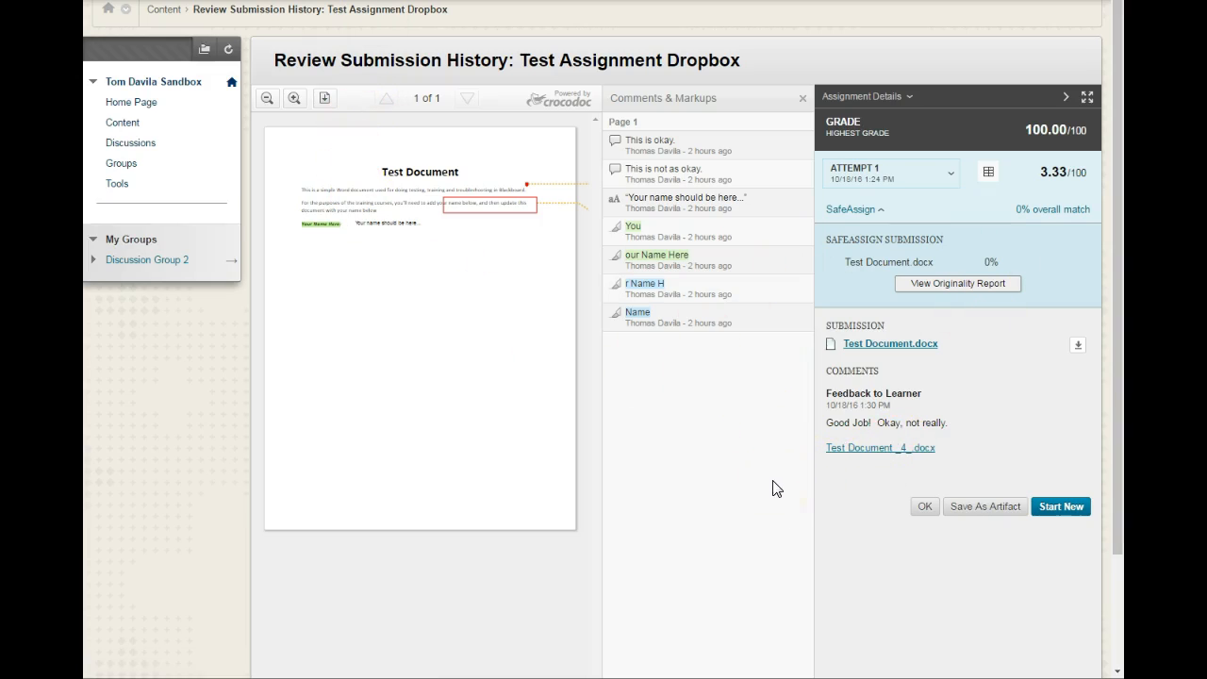
{"action": "left_click", "coordinate": [854, 212]}
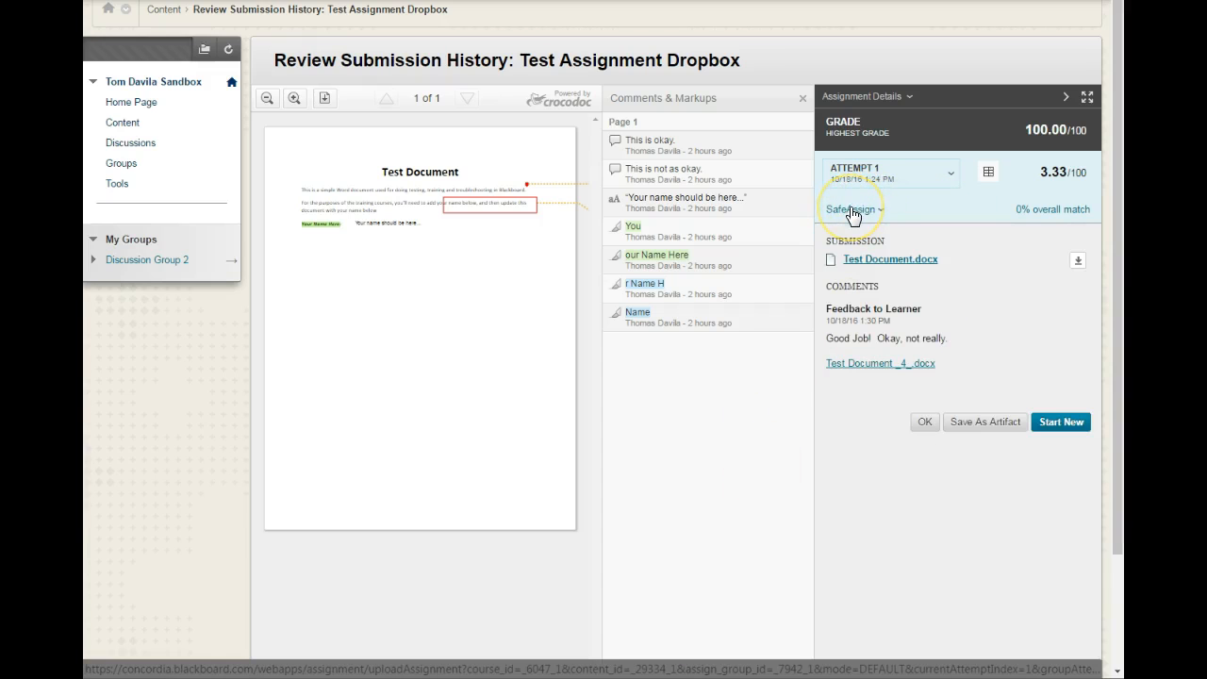
{"action": "left_click", "coordinate": [854, 212]}
{"action": "left_click", "coordinate": [854, 212]}
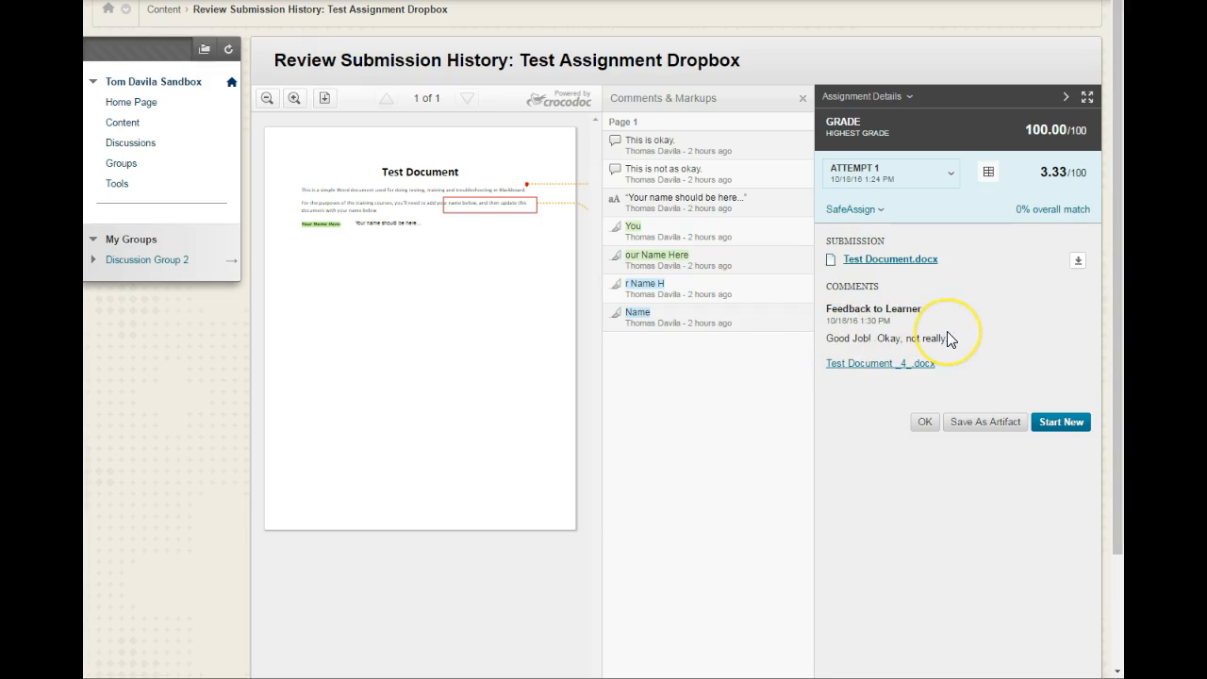
Step: Download and open the feedback attachment Test Document _4_.docx
{"action": "left_click", "coordinate": [868, 365]}
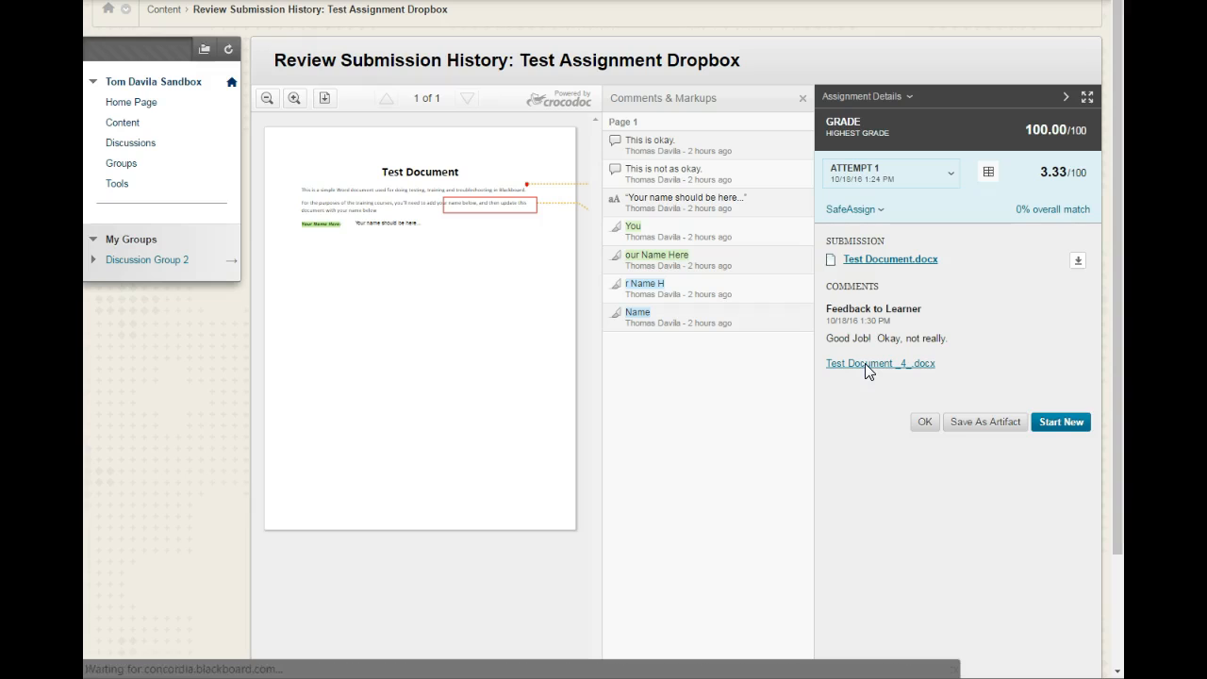
{"action": "left_click", "coordinate": [162, 659]}
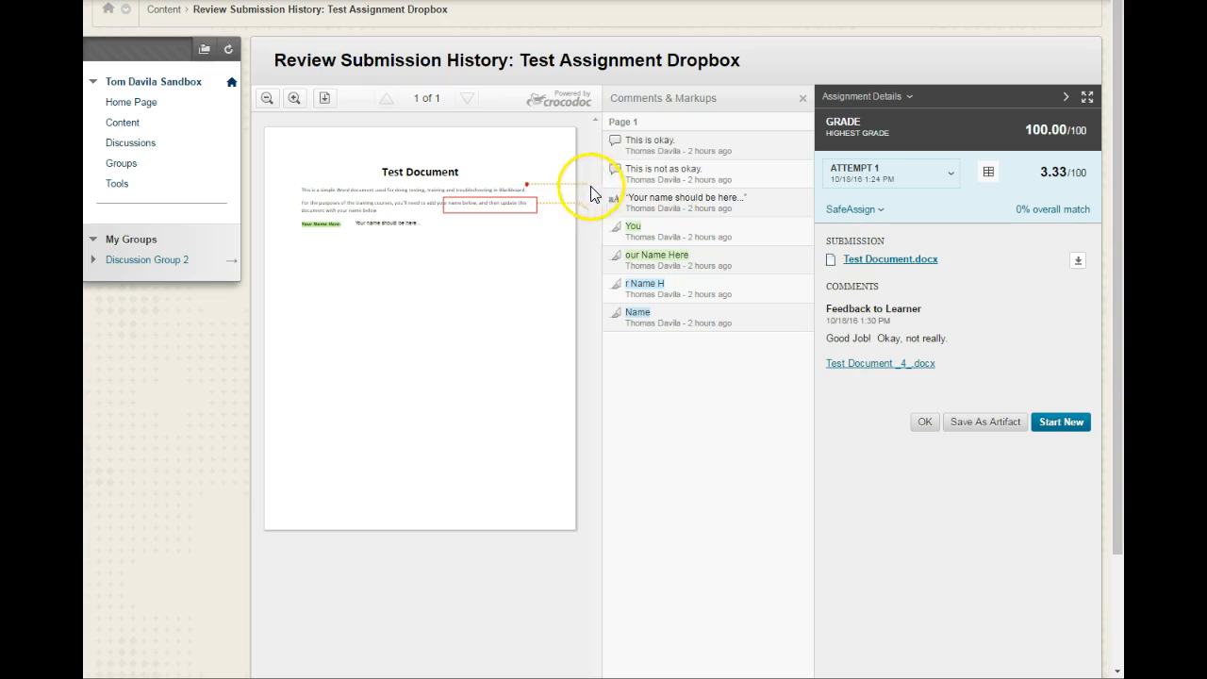
Step: Collapse the Comments & Markups list and select the inline note "Your name should be here..." in the document
{"action": "left_click", "coordinate": [805, 104]}
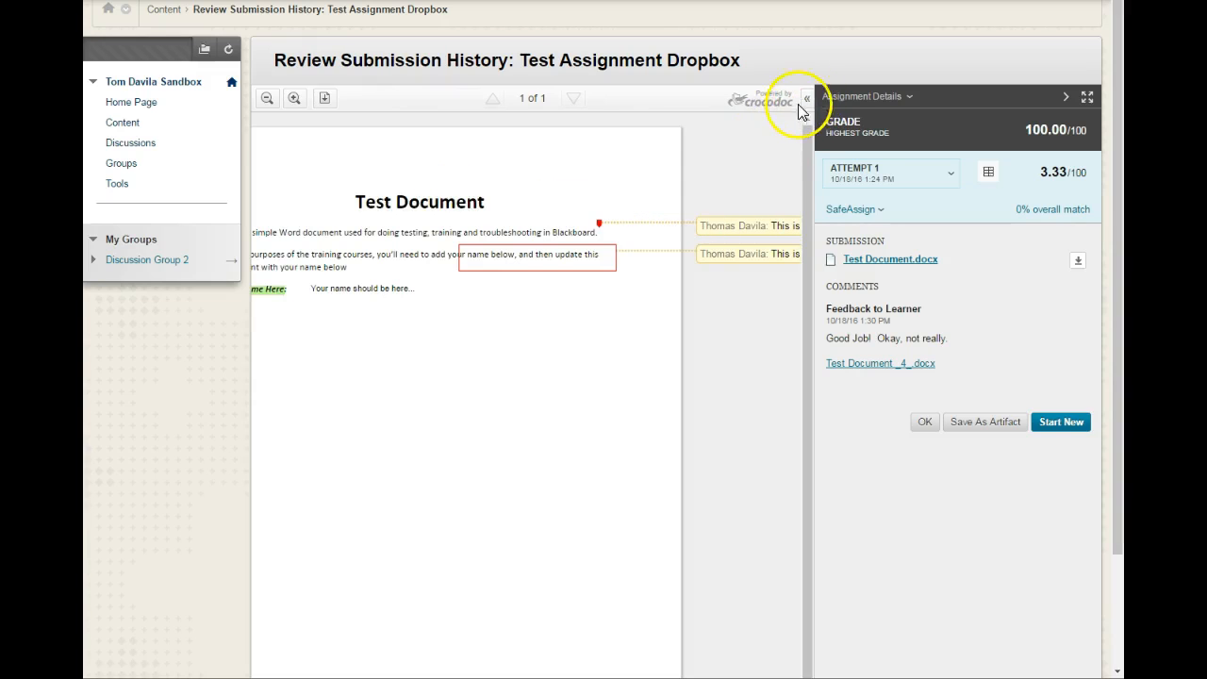
{"action": "left_click", "coordinate": [808, 101]}
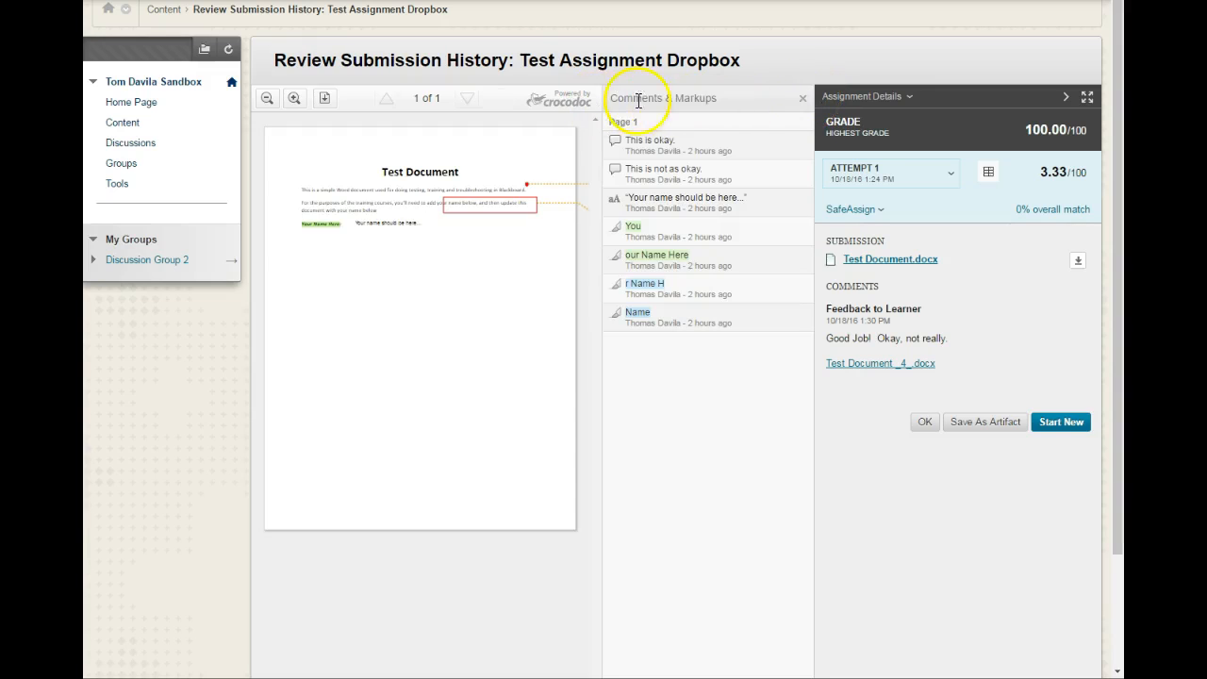
{"action": "left_click", "coordinate": [805, 105]}
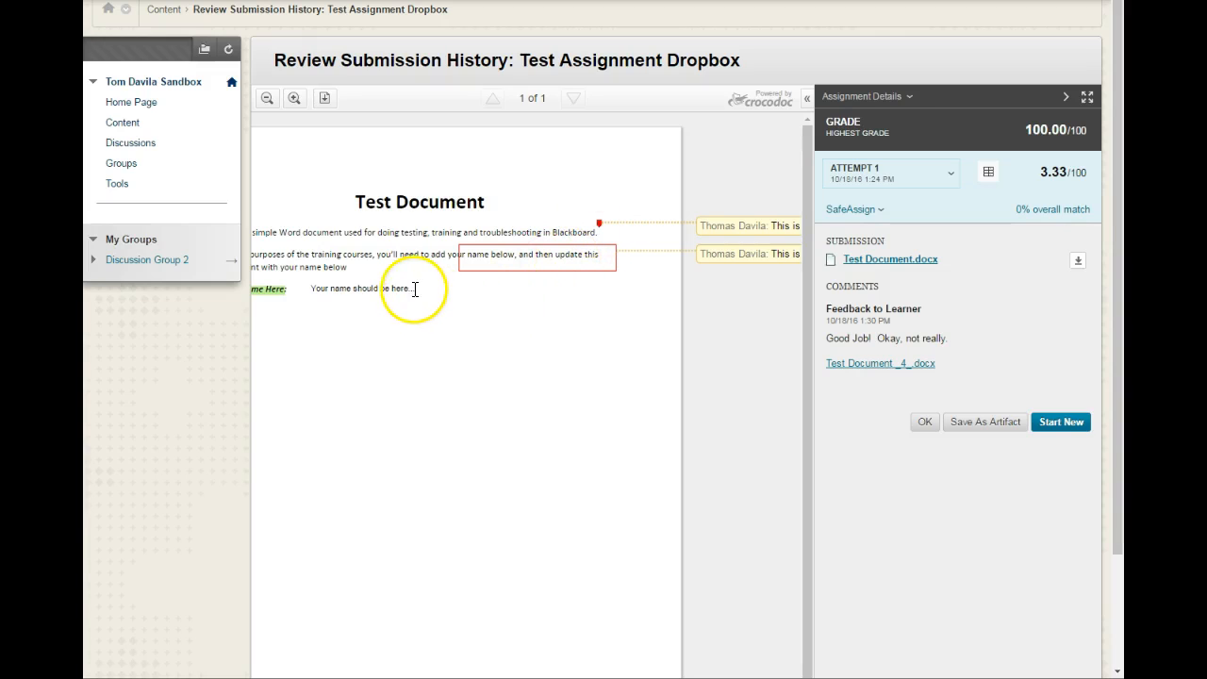
{"action": "left_click_drag", "start_coordinate": [416, 290], "coordinate": [316, 283]}
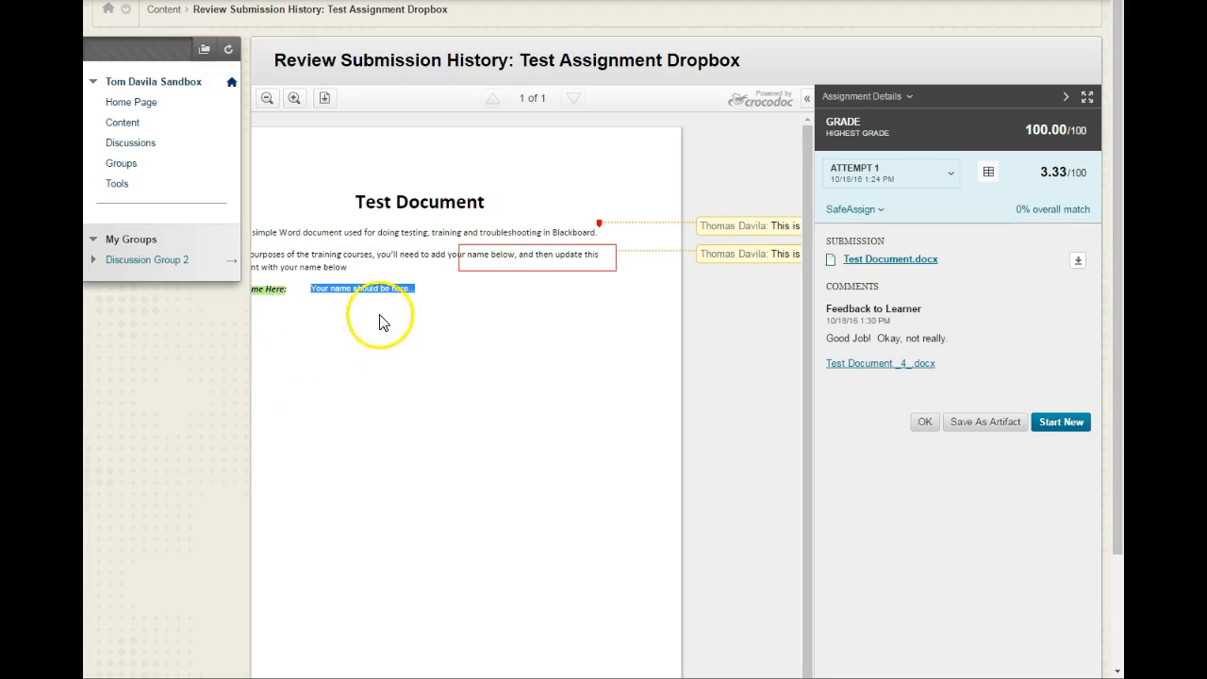
Step: Examine the margin comments on the Attempt 1 document at different zoom levels and in the full-window view
{"action": "left_click", "coordinate": [268, 100]}
{"action": "left_click", "coordinate": [268, 100]}
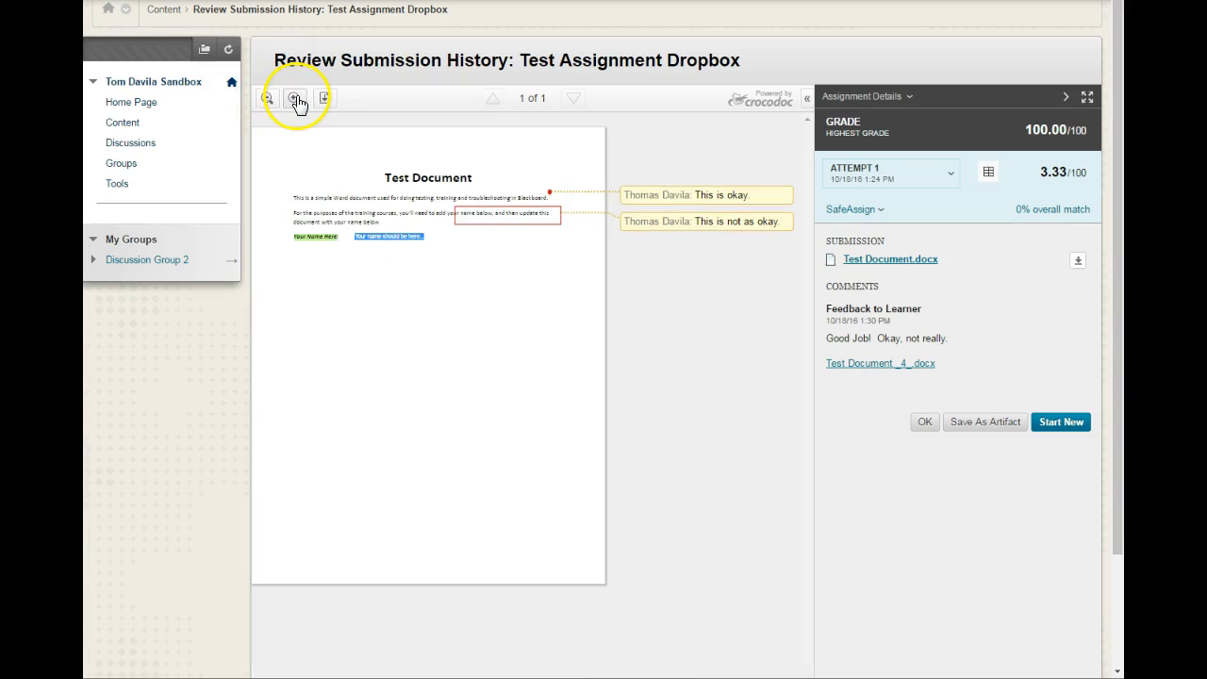
{"action": "left_click", "coordinate": [295, 100]}
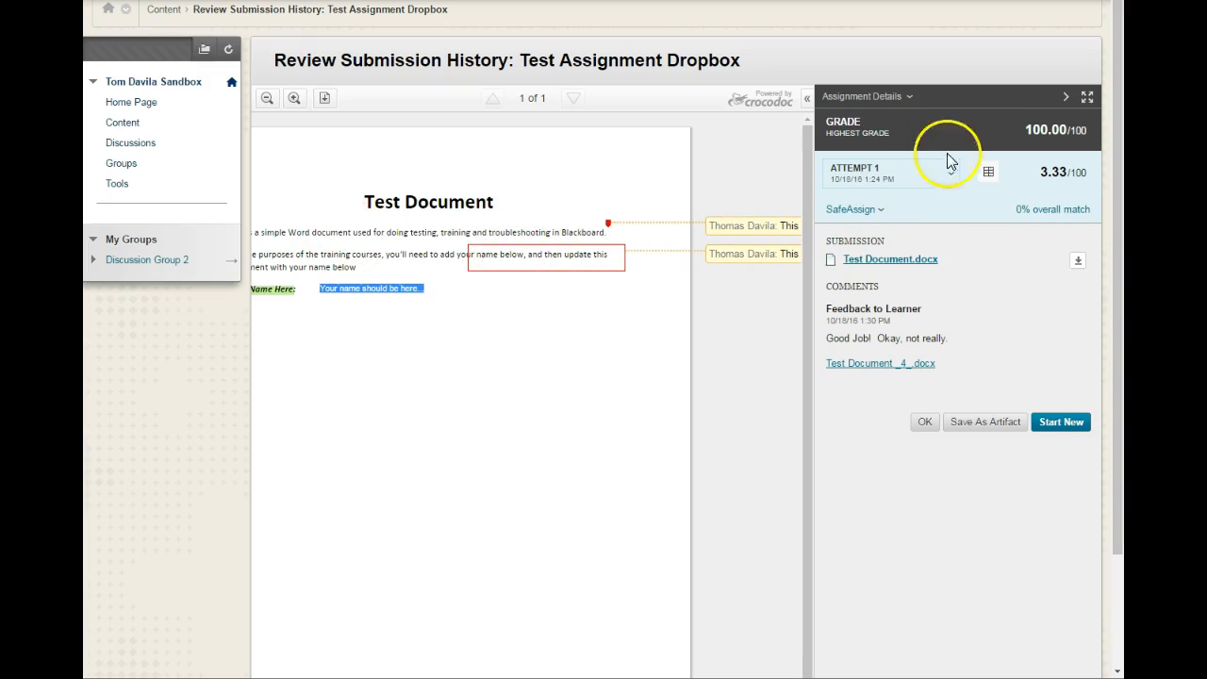
{"action": "left_click", "coordinate": [1087, 102]}
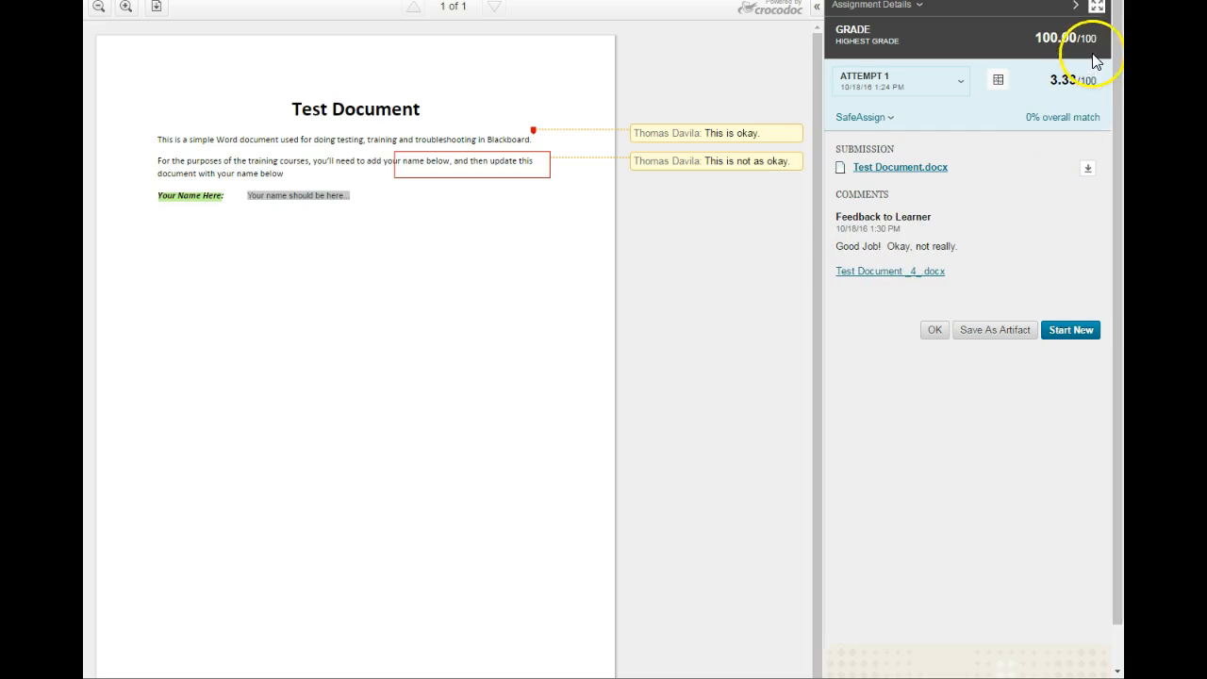
{"action": "left_click", "coordinate": [1096, 9]}
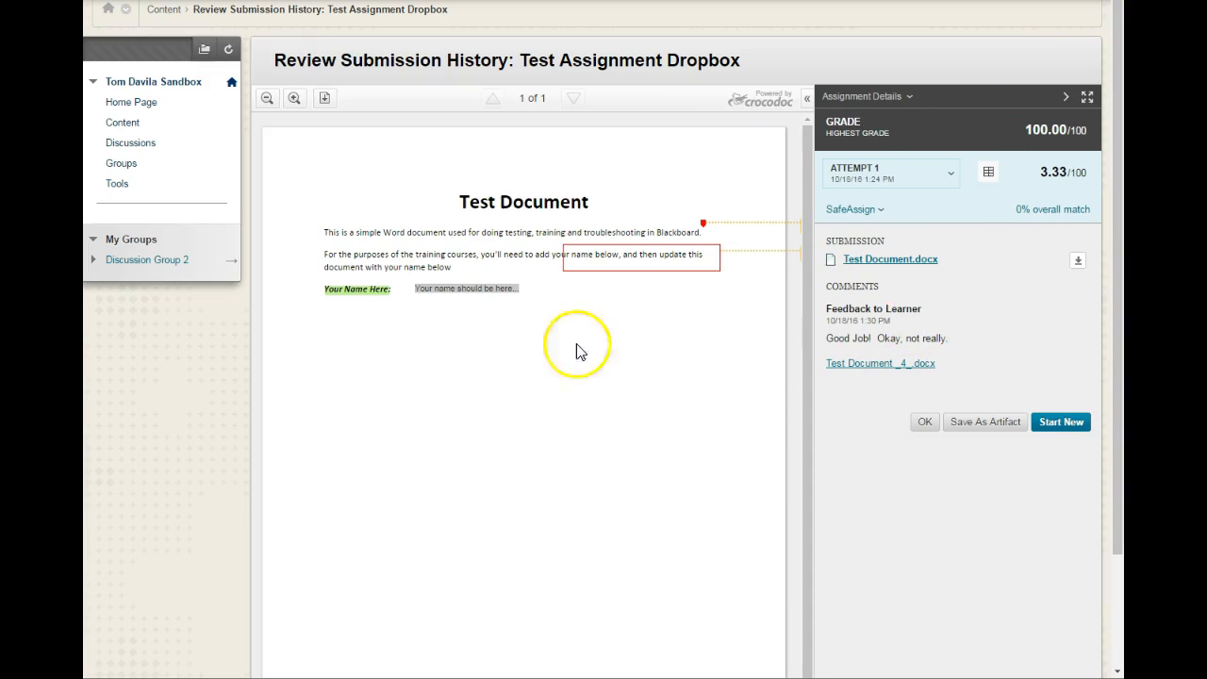
Step: View the download options for the annotated document, close them, and return to the course content page
{"action": "left_click", "coordinate": [325, 100]}
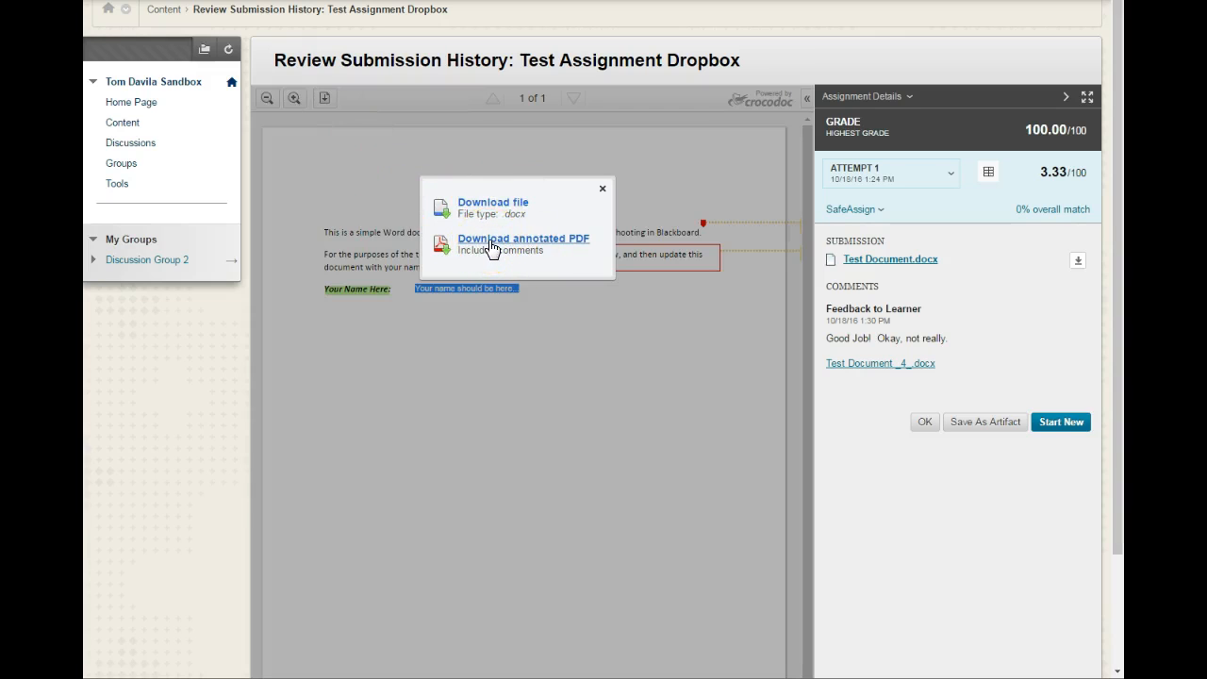
{"action": "left_click", "coordinate": [604, 190]}
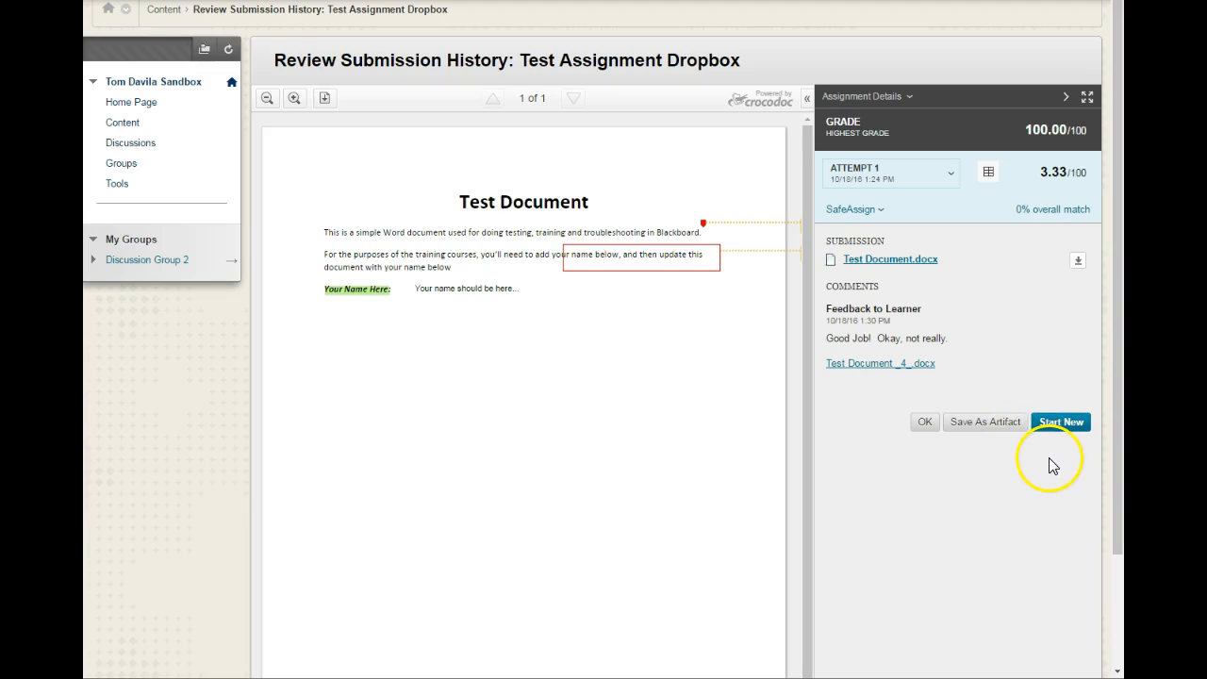
{"action": "left_click", "coordinate": [925, 422]}
{"action": "scroll", "coordinate": [779, 450], "scroll_direction": "down", "scroll_amount": 1}
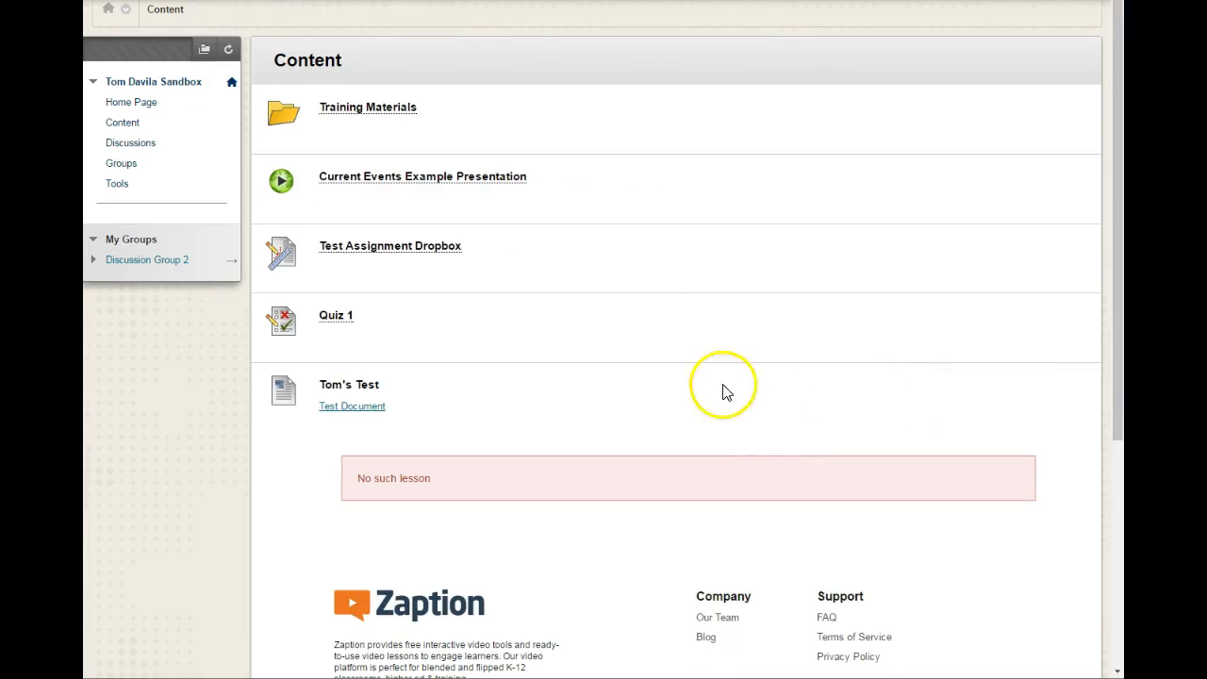